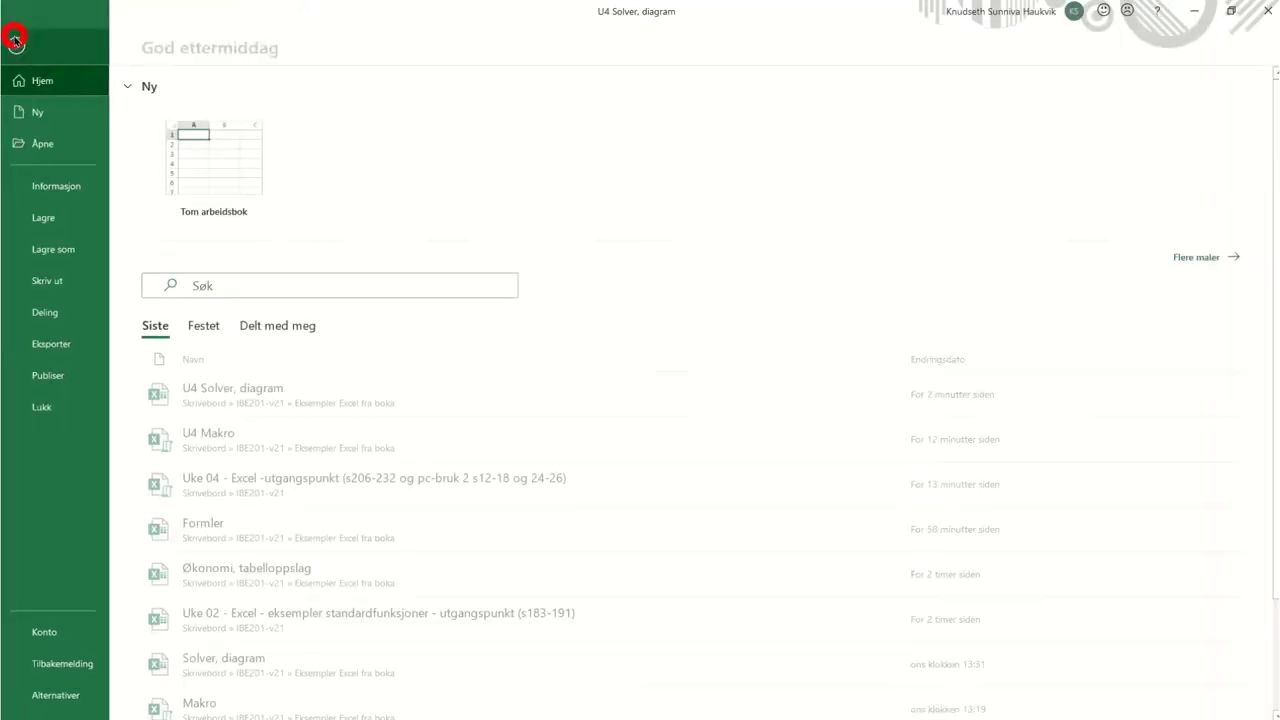
# Step: Open the Excel add-ins list from the program options and confirm it with the Problemløser add-in enabled
pyautogui.click(41, 697)
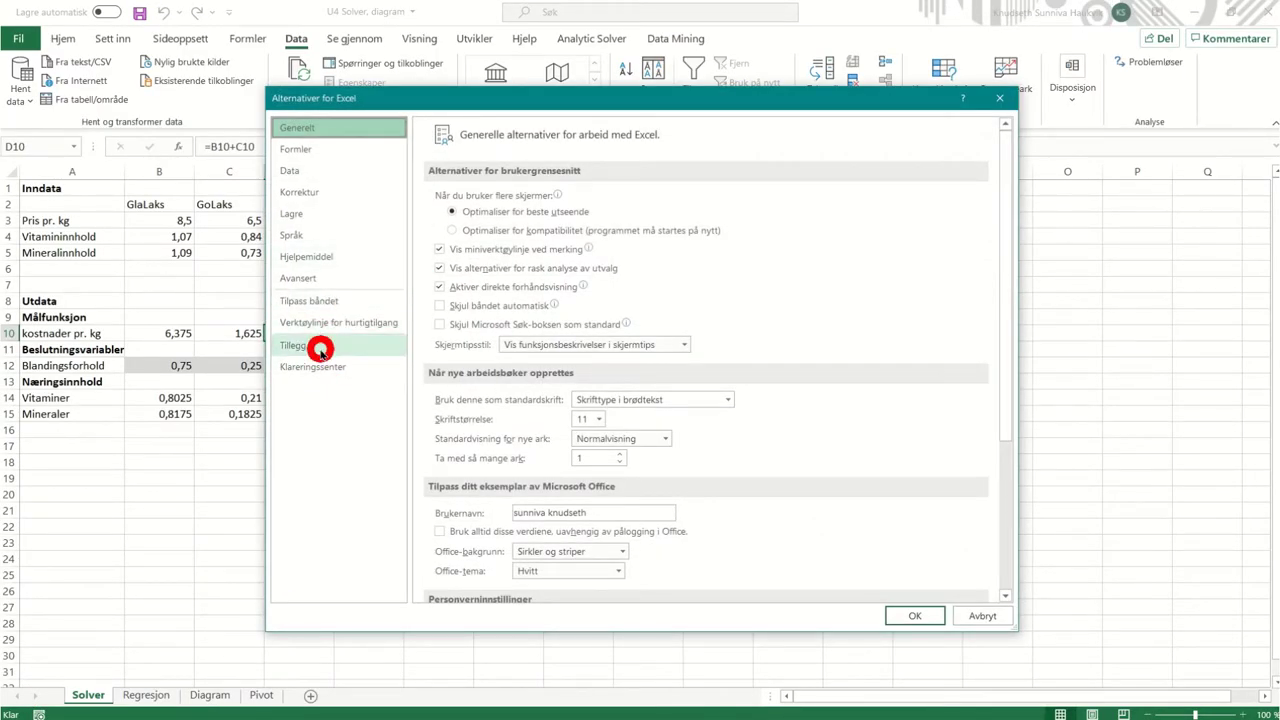
pyautogui.click(320, 347)
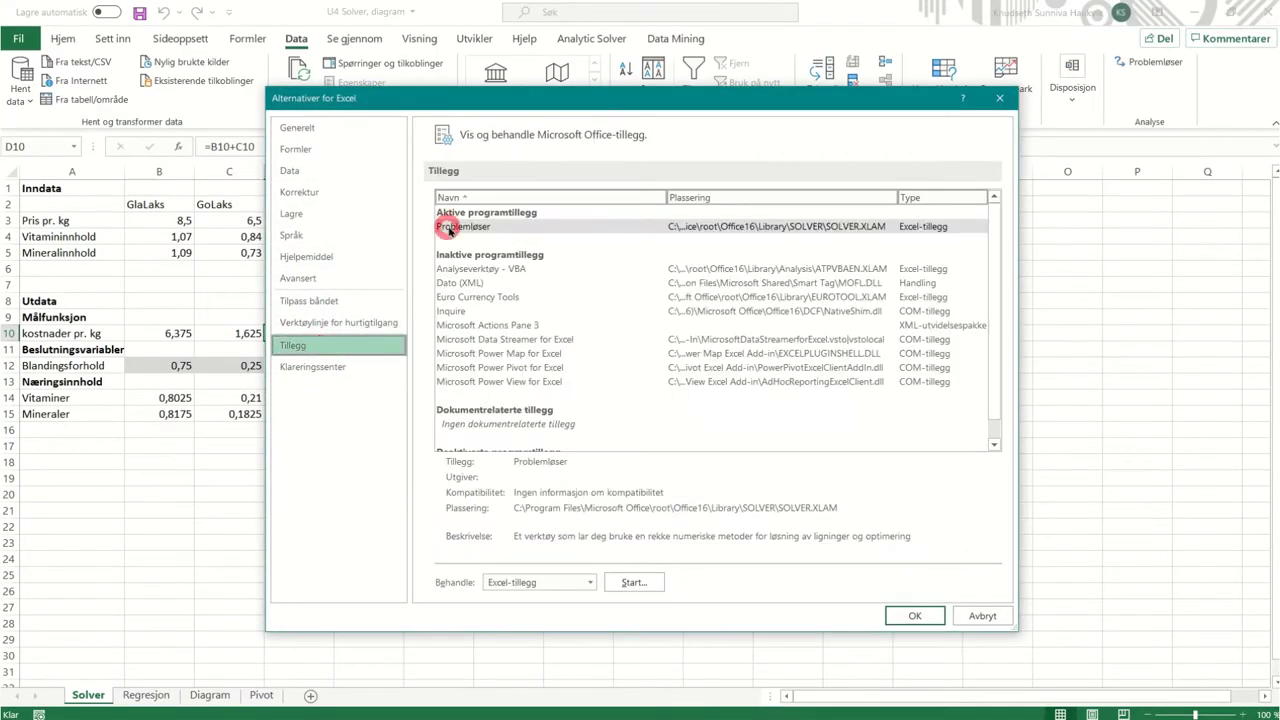
pyautogui.click(626, 584)
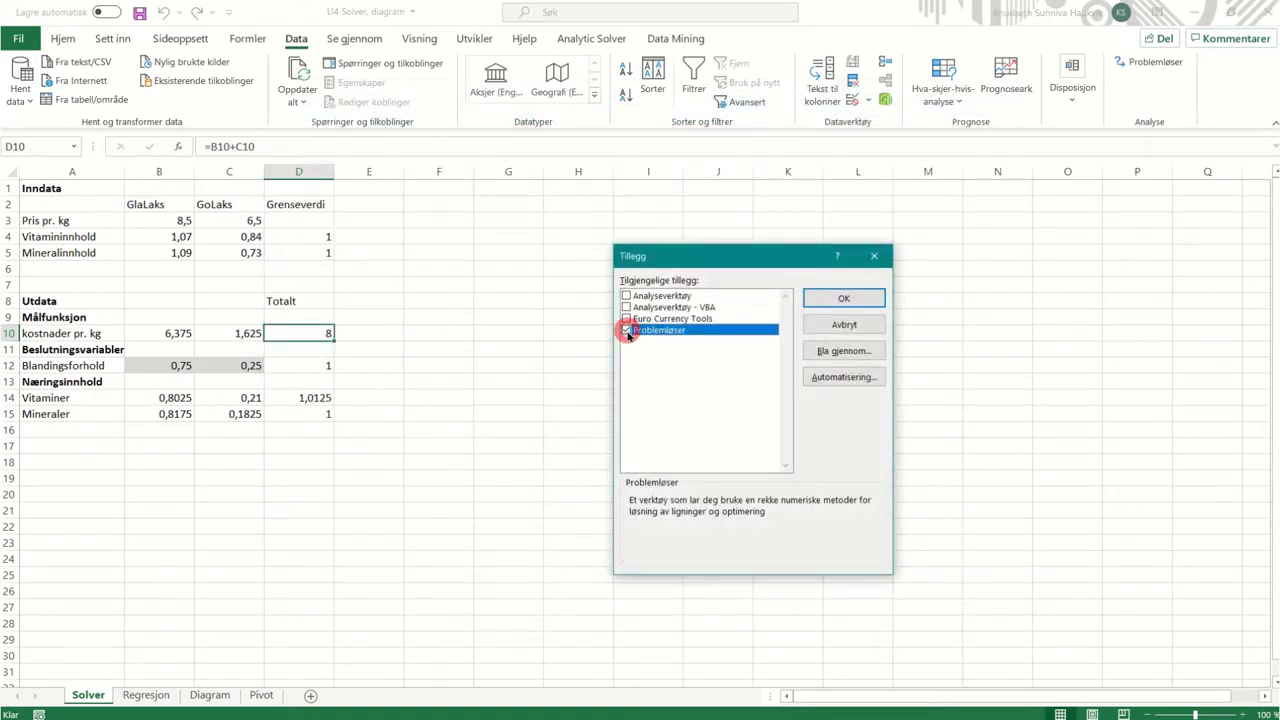
pyautogui.click(866, 296)
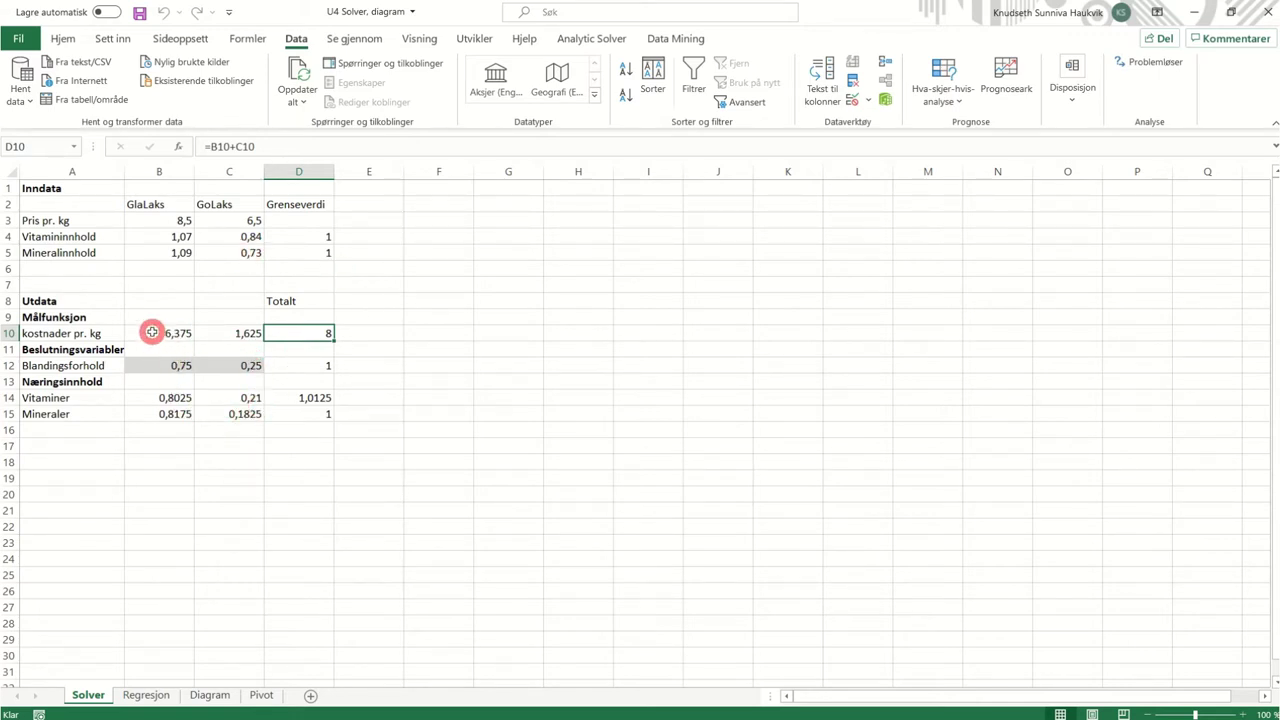
# Step: Examine the formulas for cost, vitamins and minerals in the GlaLaks and GoLaks columns of the Utdata section
pyautogui.press('Left')
pyautogui.press('Left')
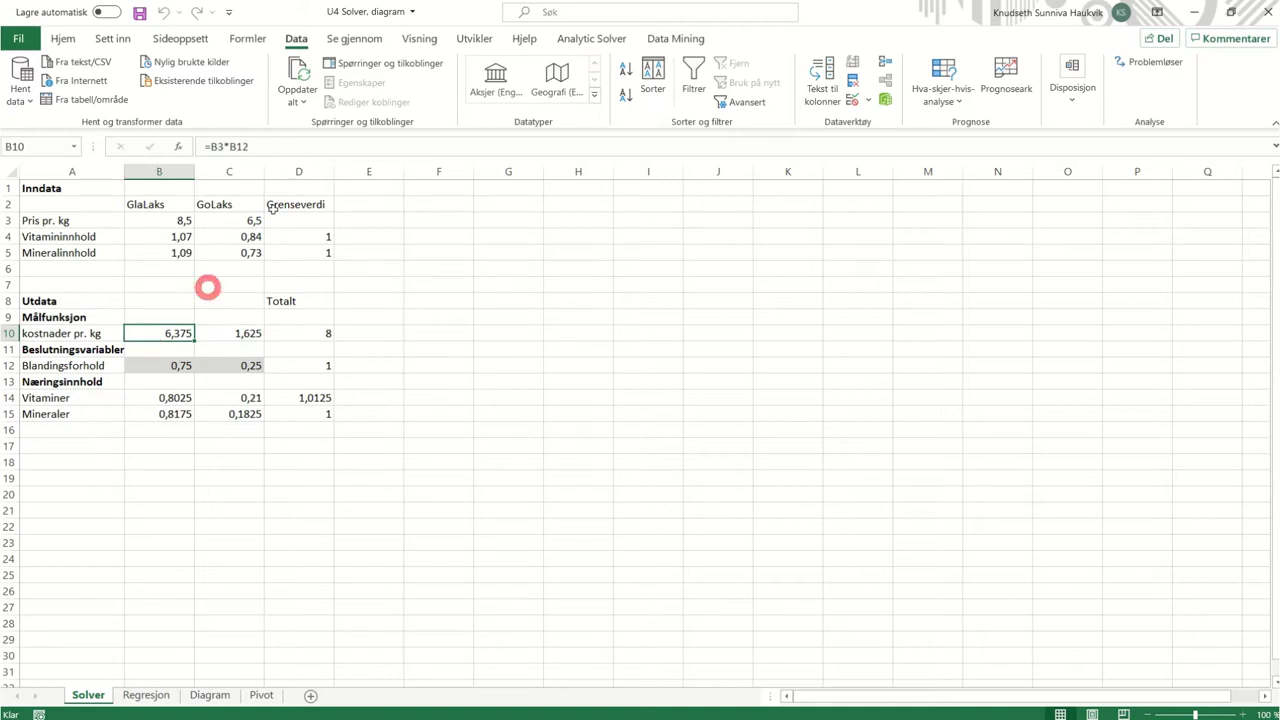
pyautogui.click(274, 146)
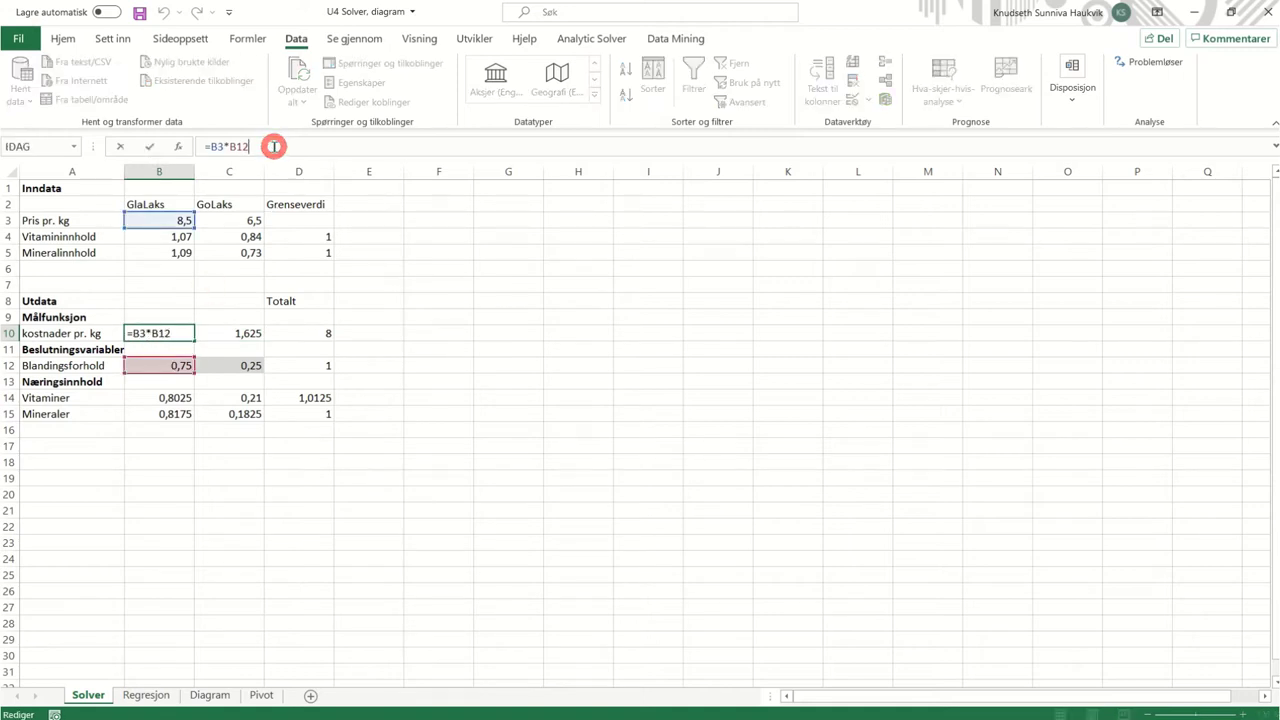
pyautogui.click(138, 399)
pyautogui.click(284, 146)
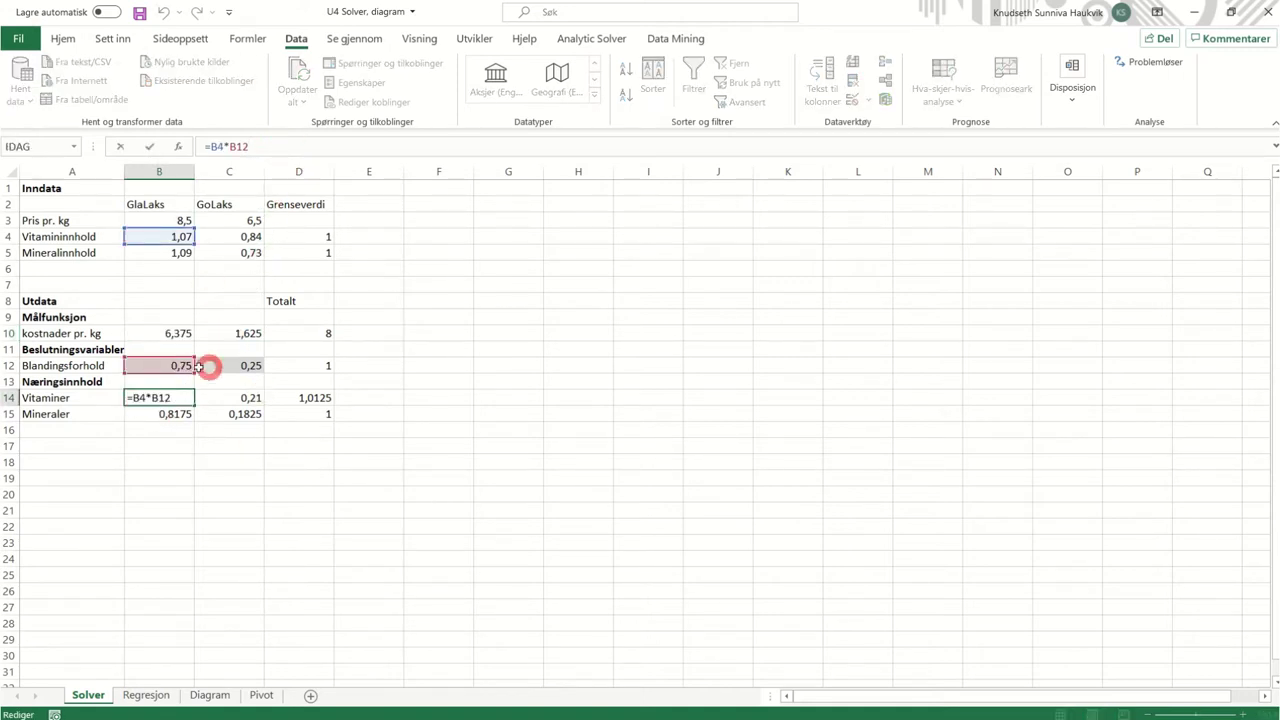
pyautogui.click(233, 399)
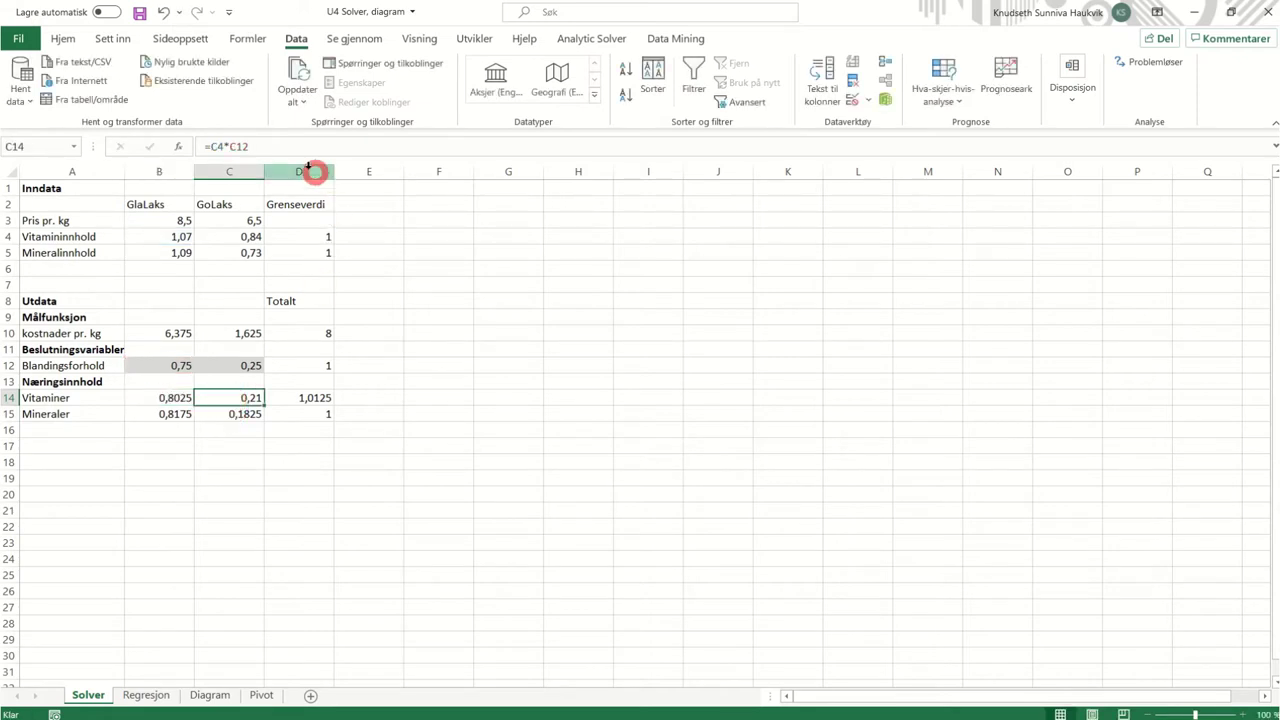
pyautogui.click(213, 414)
# Step: Examine the formulas in the Totalt column for cost and minerals, comparing them with the GoLaks nutrient formulas
pyautogui.click(303, 333)
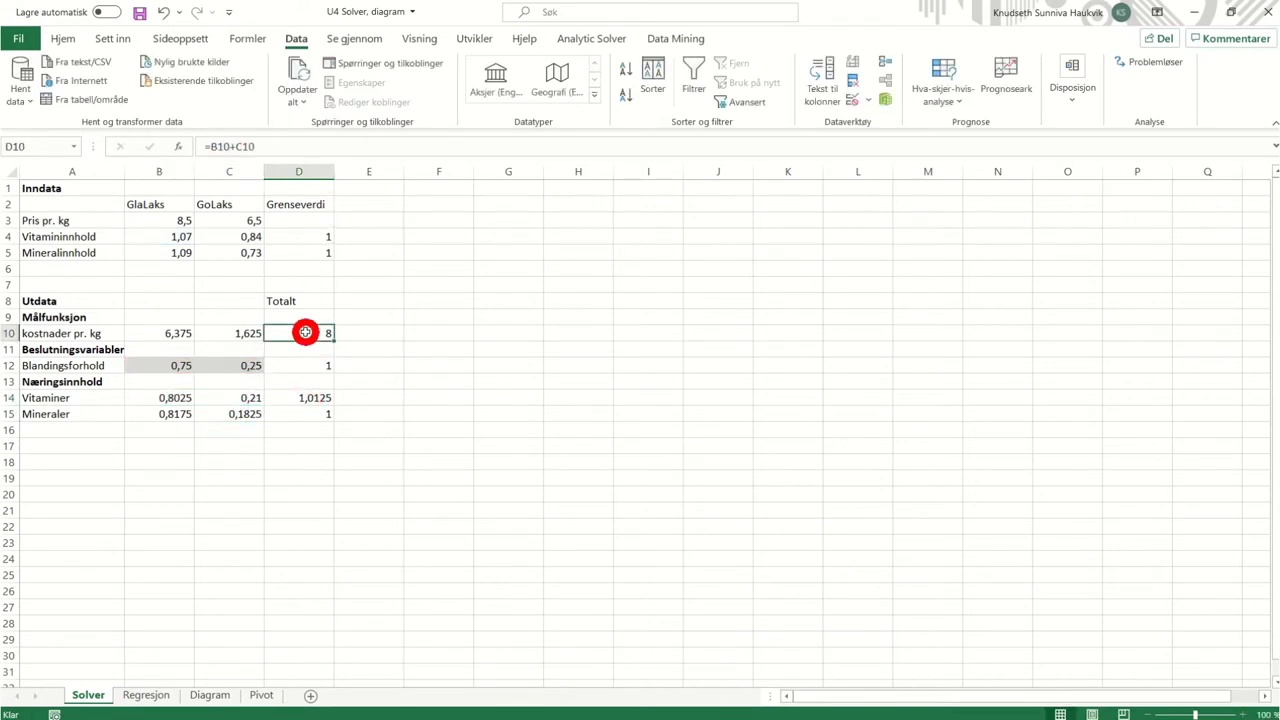
pyautogui.click(231, 404)
pyautogui.click(223, 416)
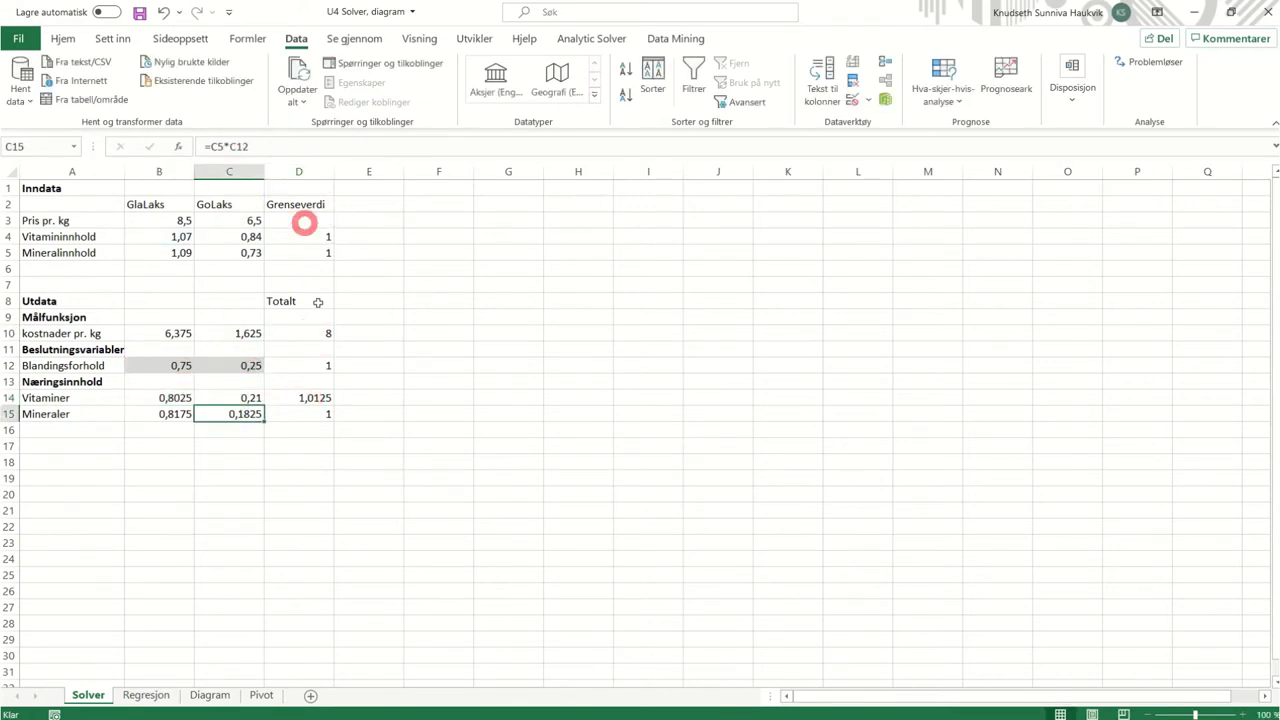
pyautogui.click(305, 410)
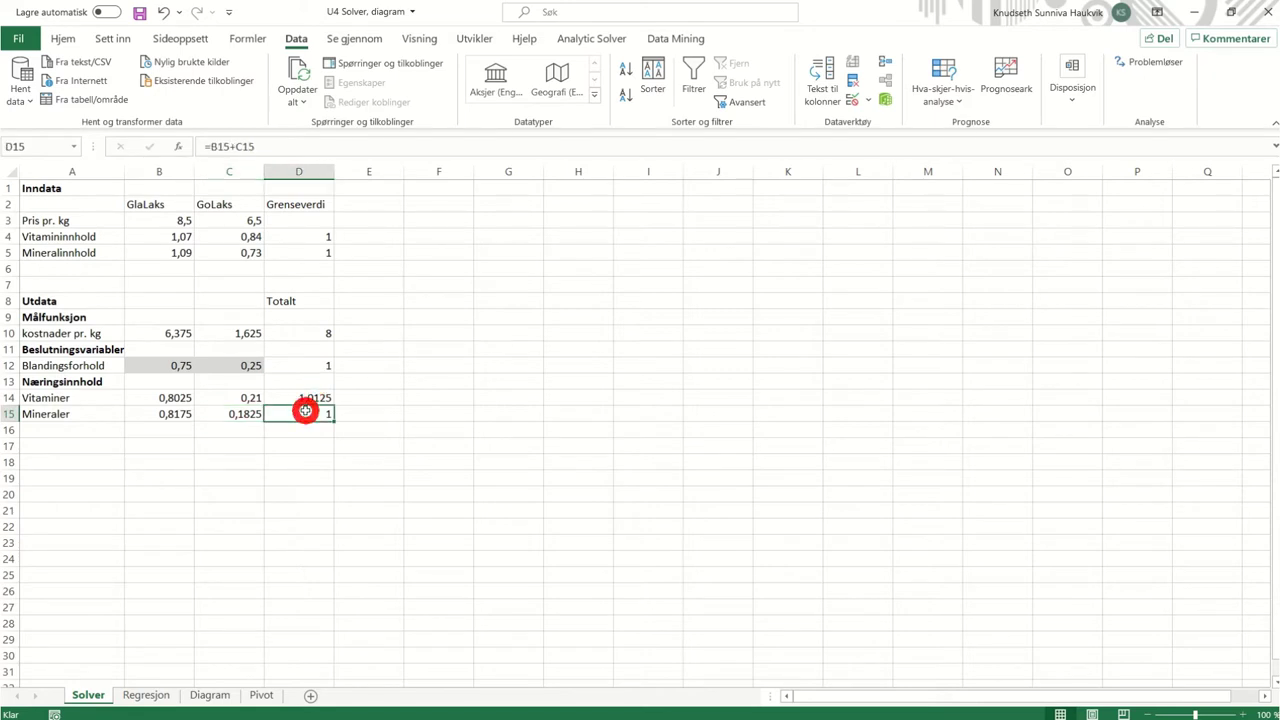
pyautogui.click(308, 334)
pyautogui.click(291, 148)
pyautogui.click(292, 378)
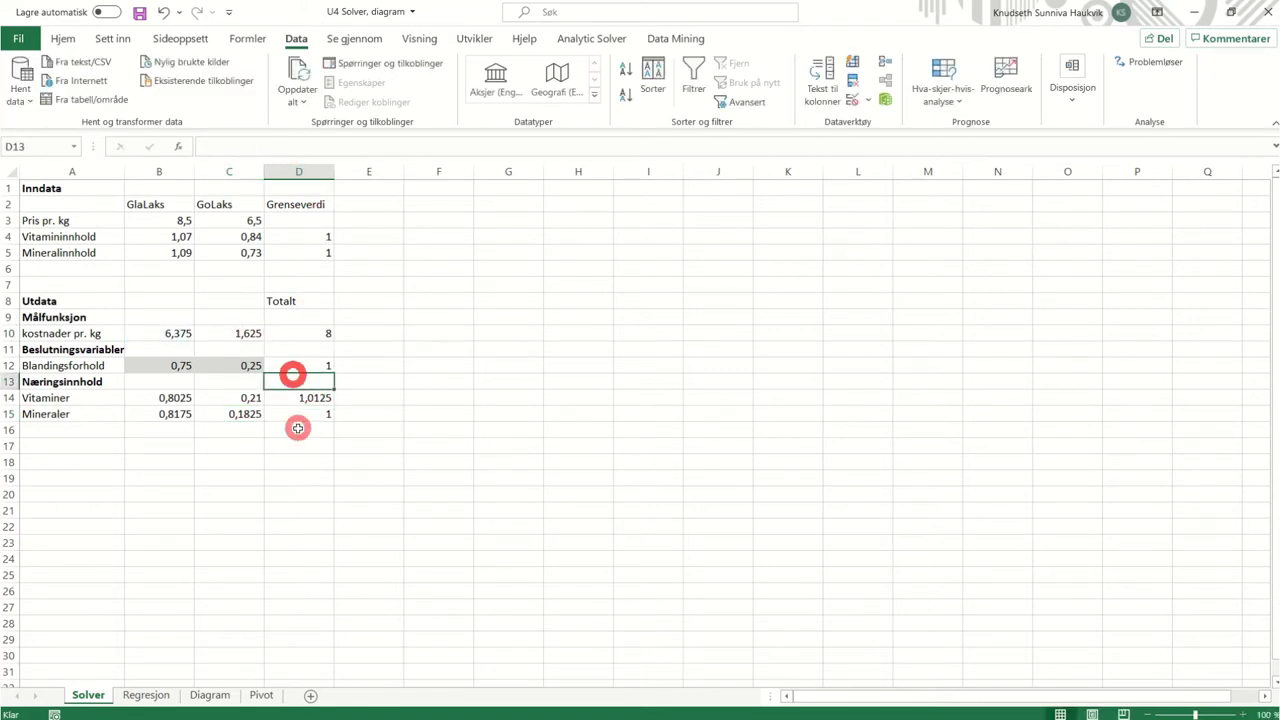
pyautogui.click(287, 336)
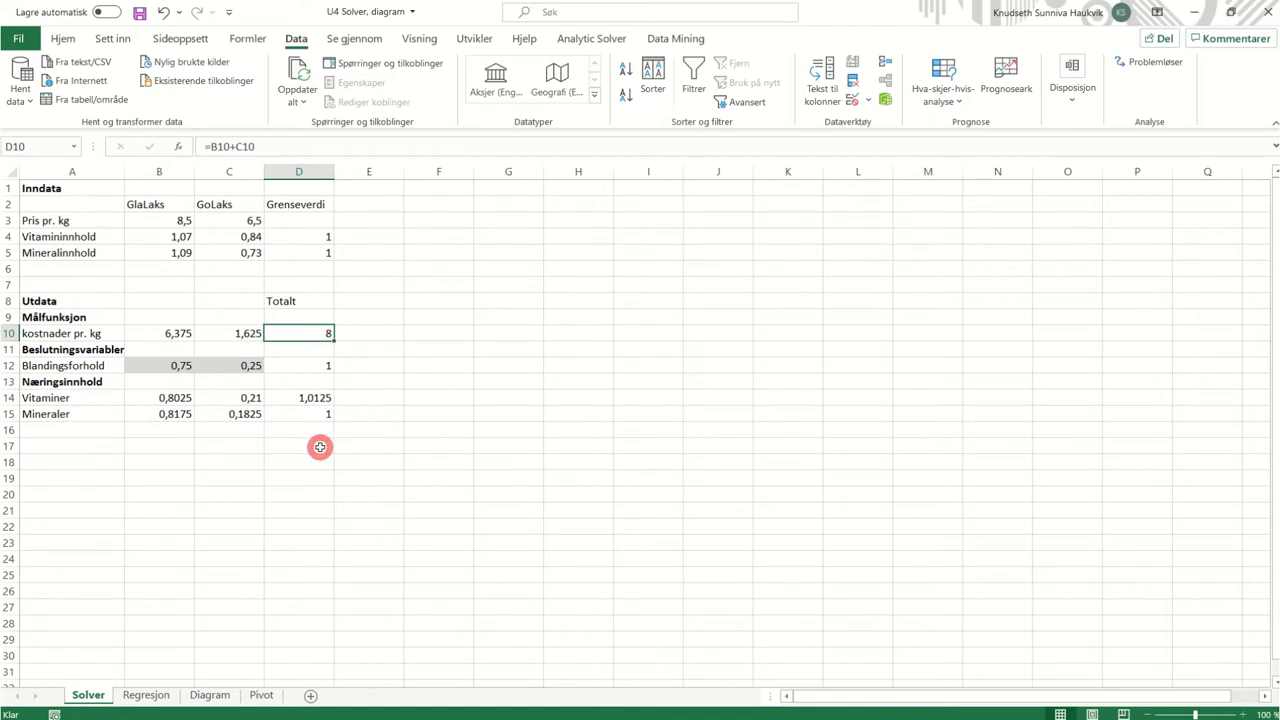
# Step: Open Problemløser with D10 as the target and inspect the definition of the $B$12:$C$12 >= 0 constraint
pyautogui.click(1152, 62)
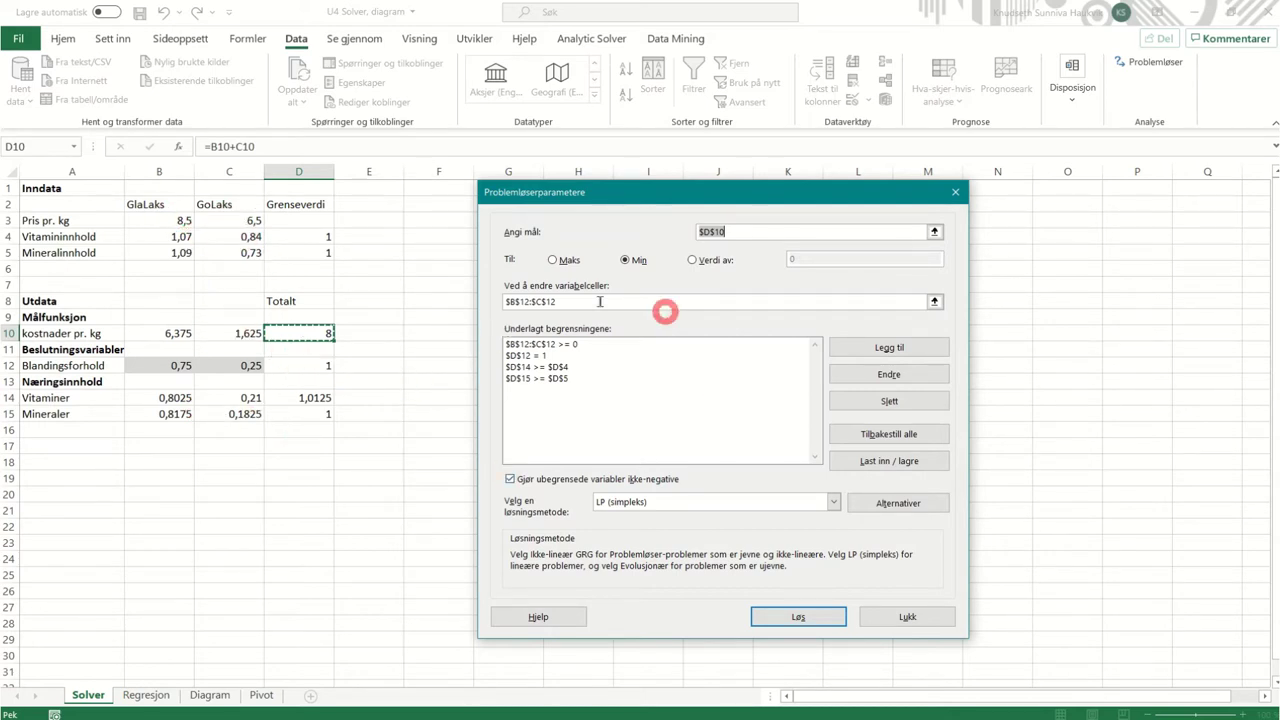
pyautogui.click(595, 346)
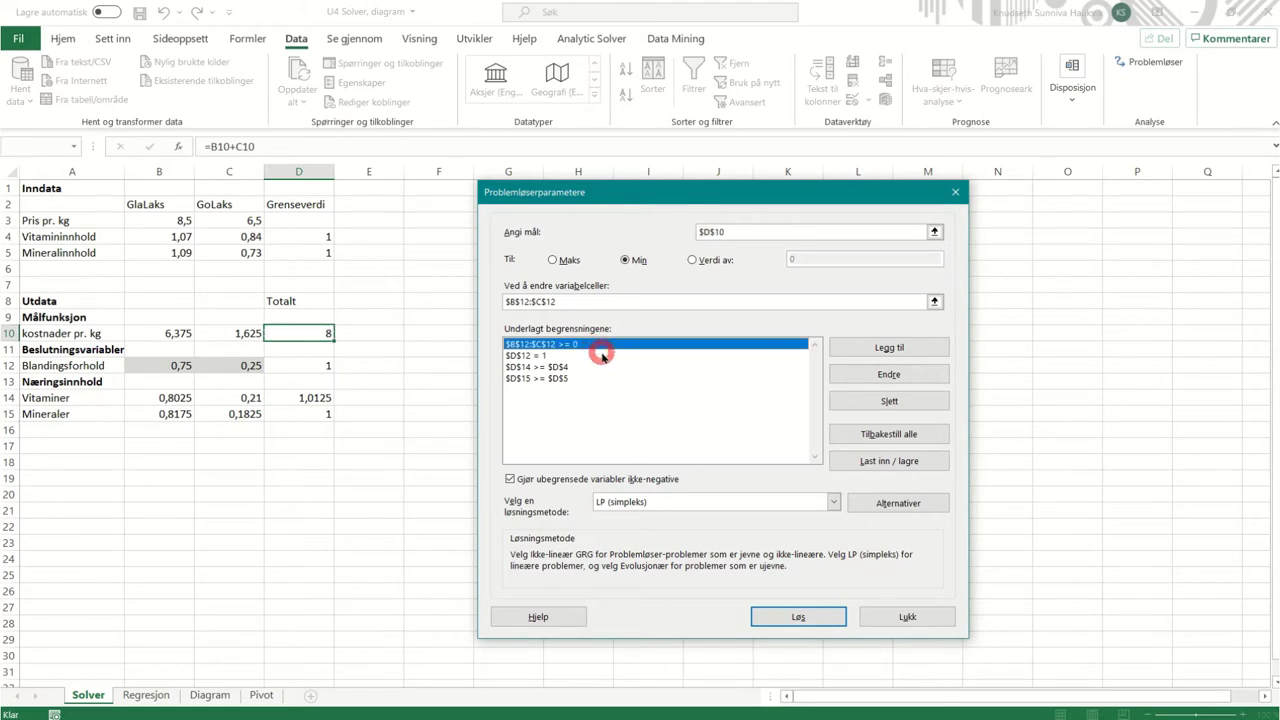
pyautogui.click(603, 356)
pyautogui.click(605, 344)
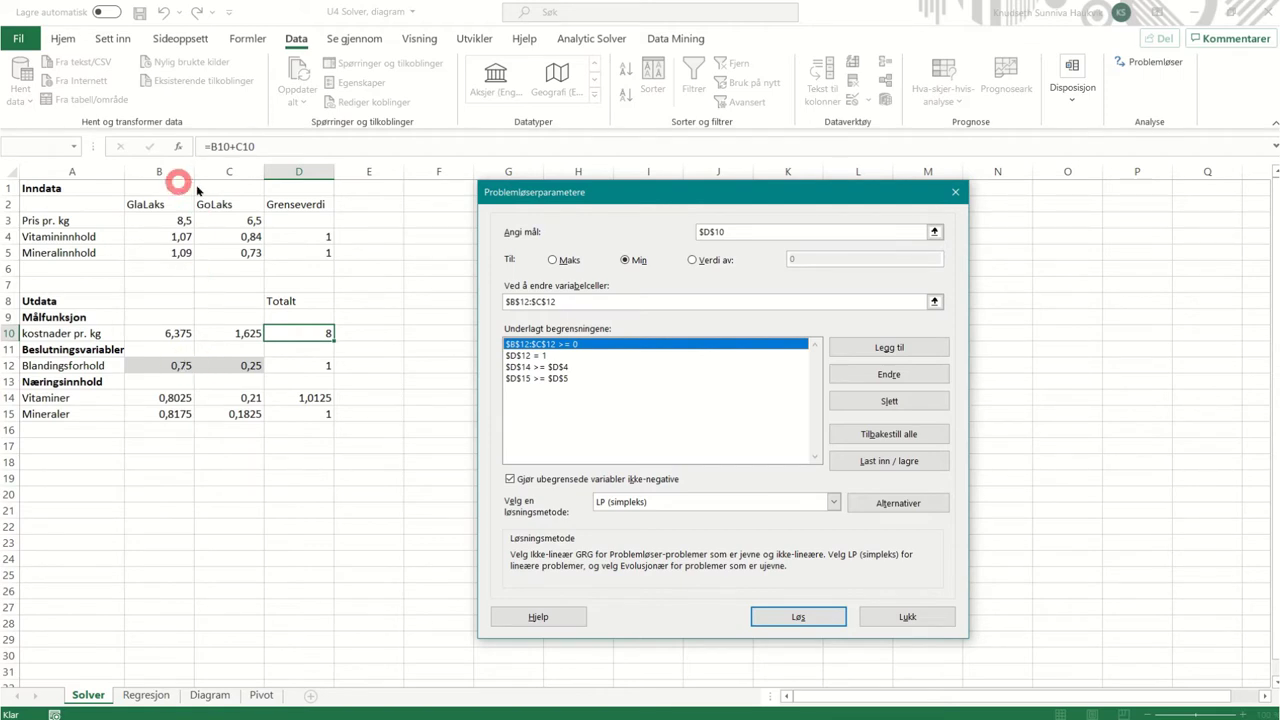
pyautogui.click(903, 376)
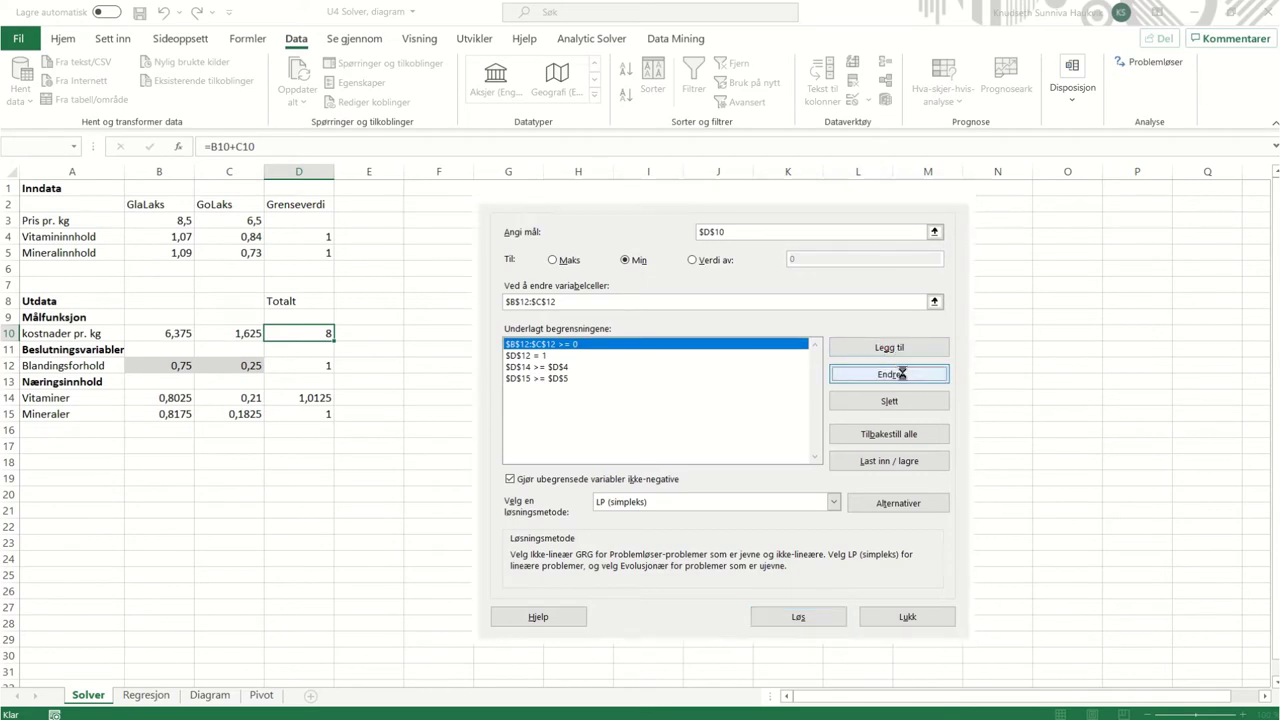
pyautogui.moveTo(749, 361); pyautogui.dragTo(624, 280)
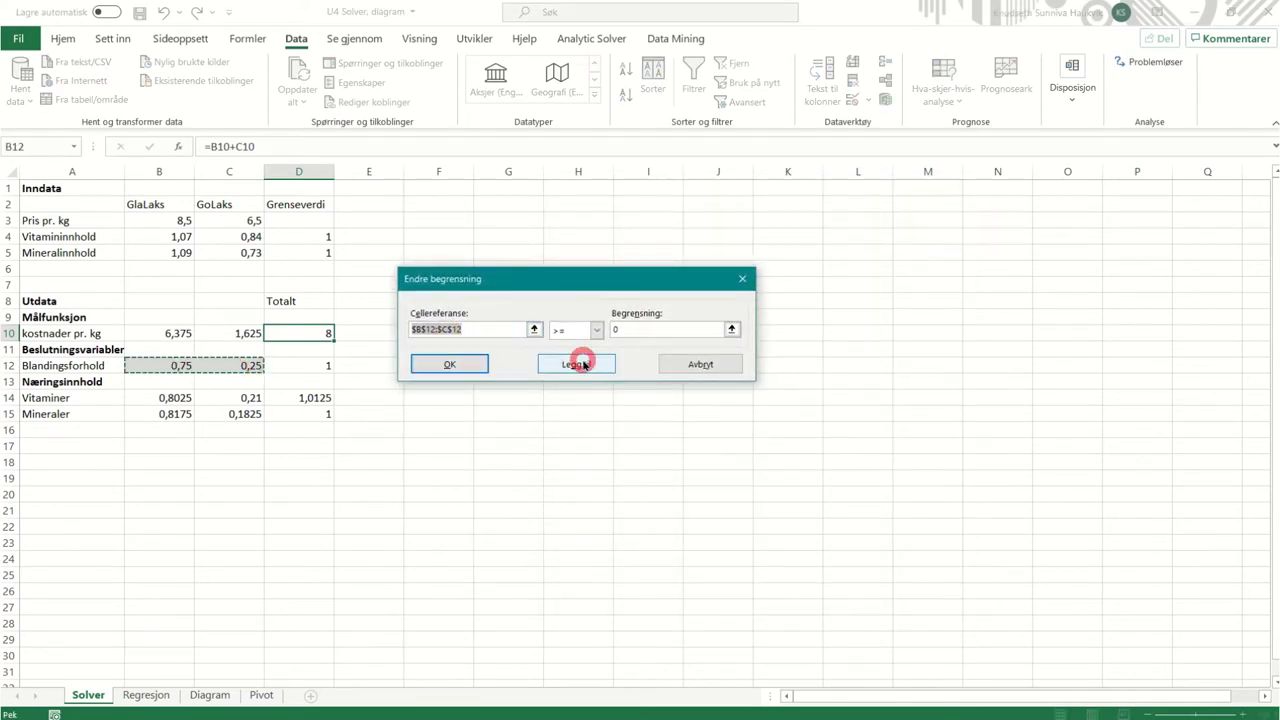
pyautogui.click(476, 367)
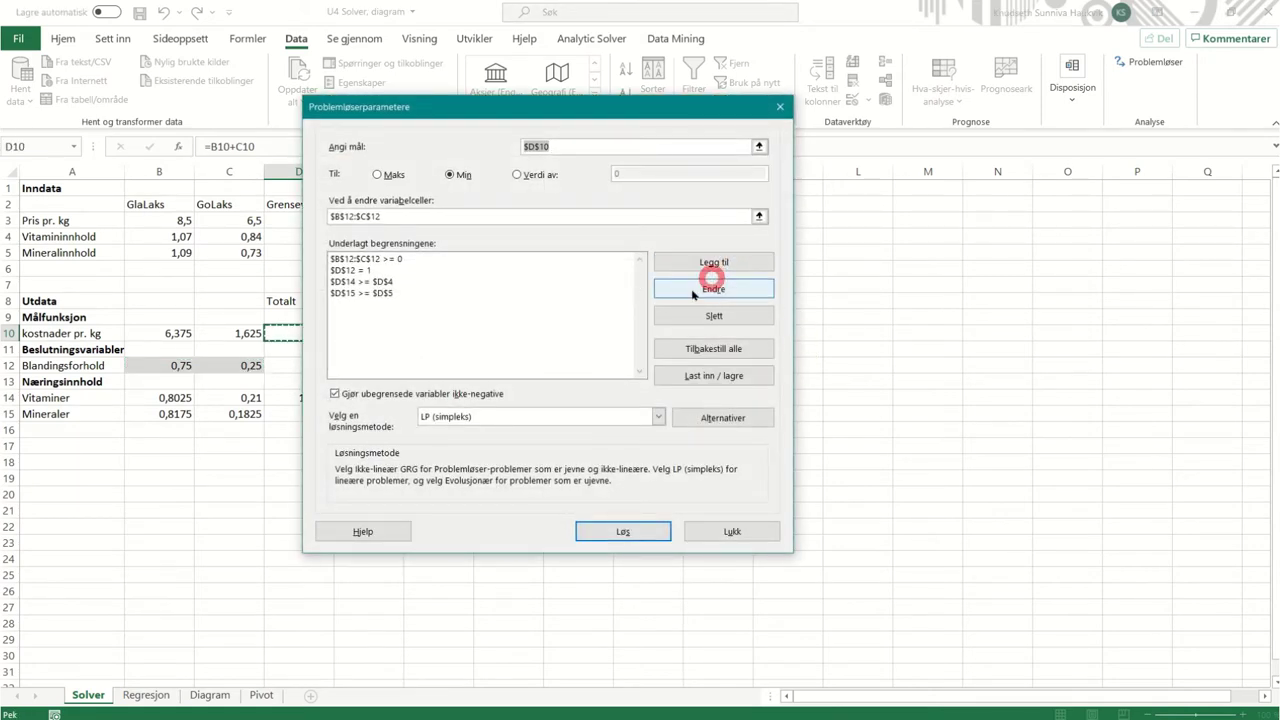
# Step: Move the solver parameters clear of the data and review the $D$12 = 1, $D$14 >= $D$4 and $B$12:$C$12 >= 0 constraints
pyautogui.moveTo(548, 103); pyautogui.dragTo(678, 169)
pyautogui.click(510, 338)
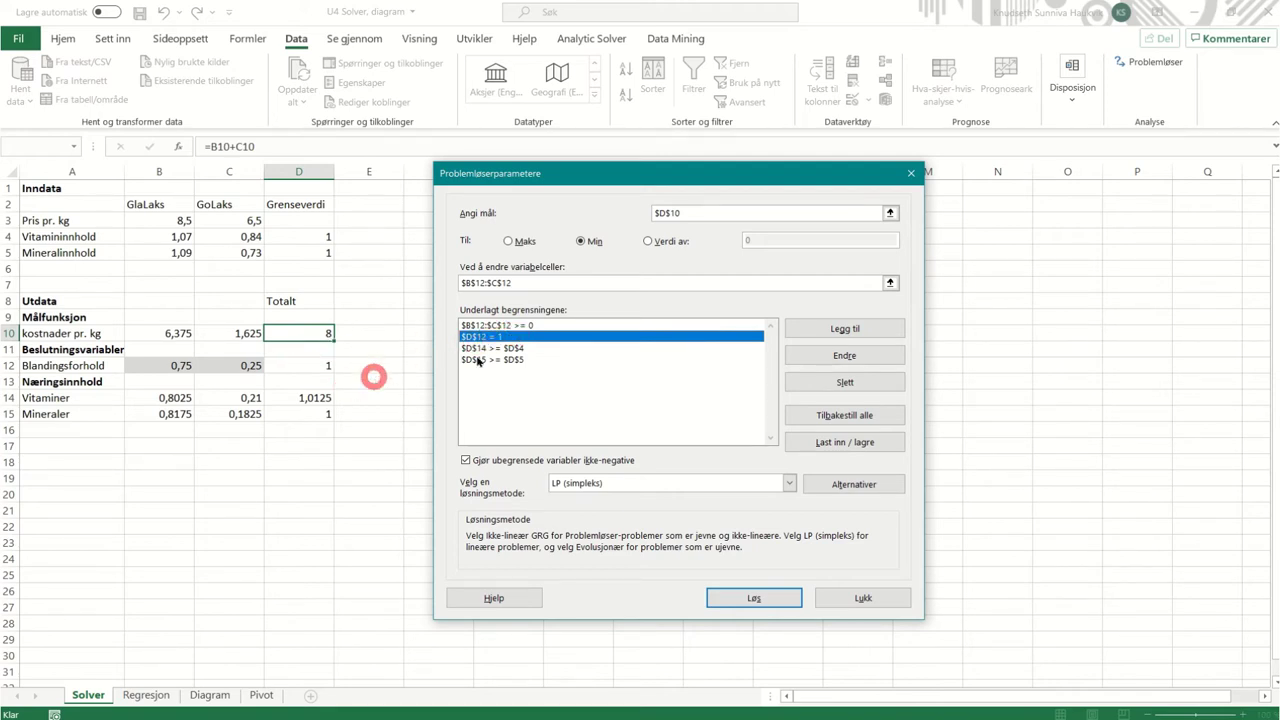
pyautogui.click(571, 347)
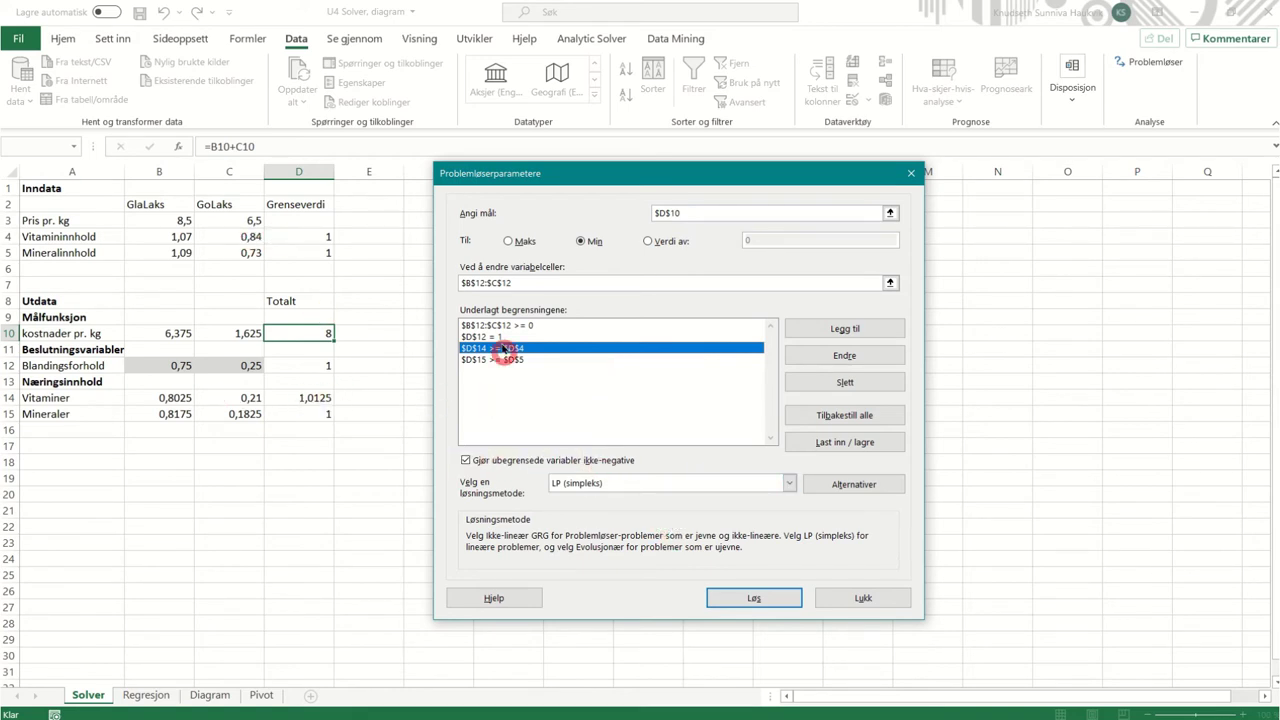
pyautogui.click(540, 326)
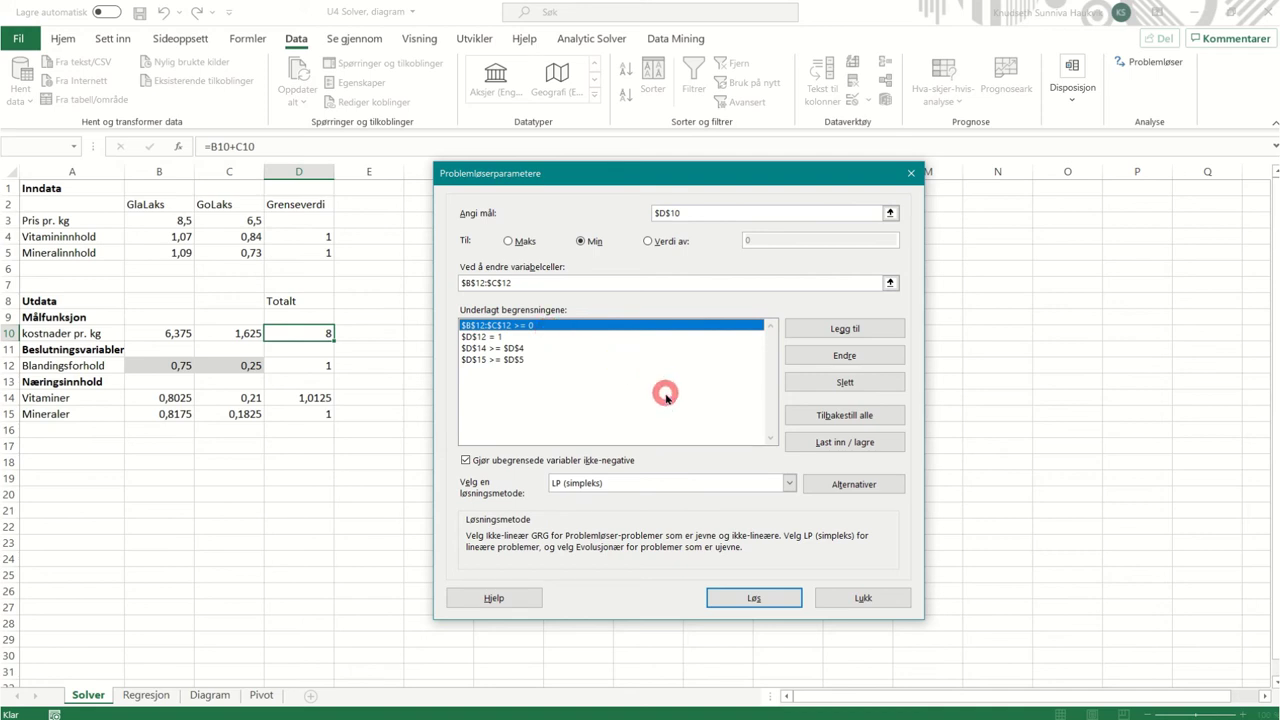
# Step: Choose LP (simpleks) as the solving method and solve the cost minimisation model
pyautogui.click(788, 483)
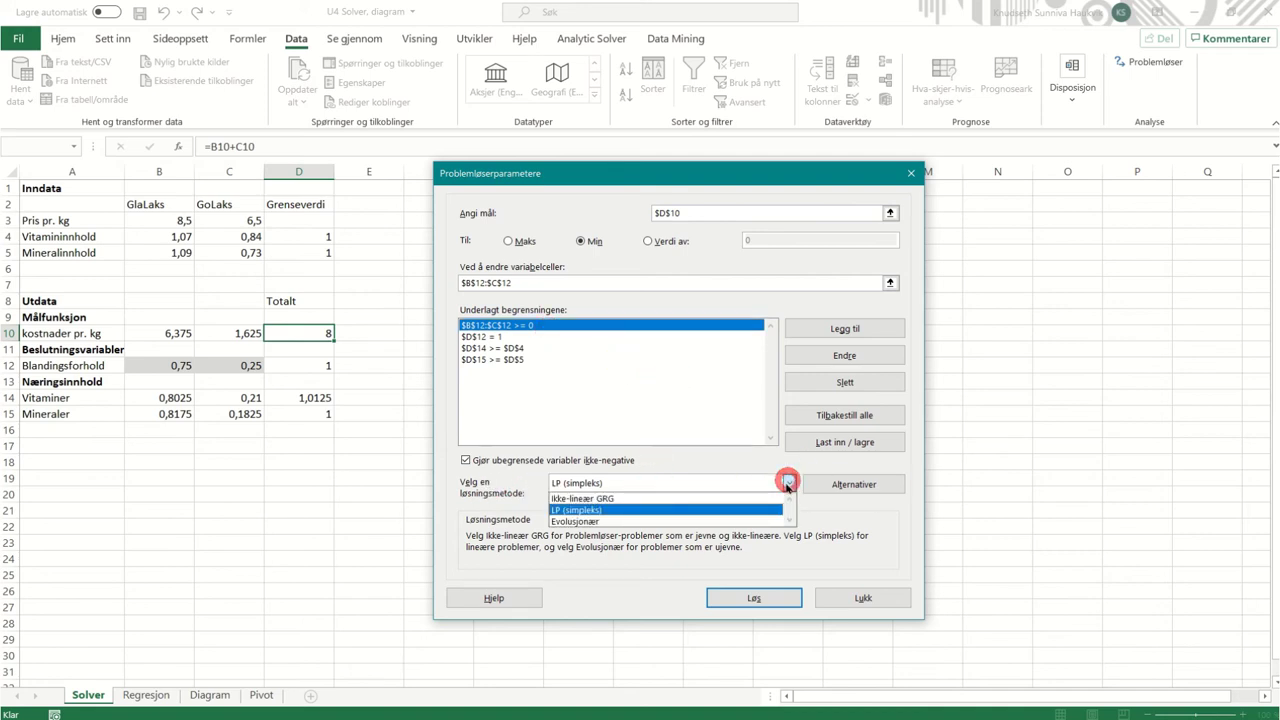
pyautogui.click(692, 512)
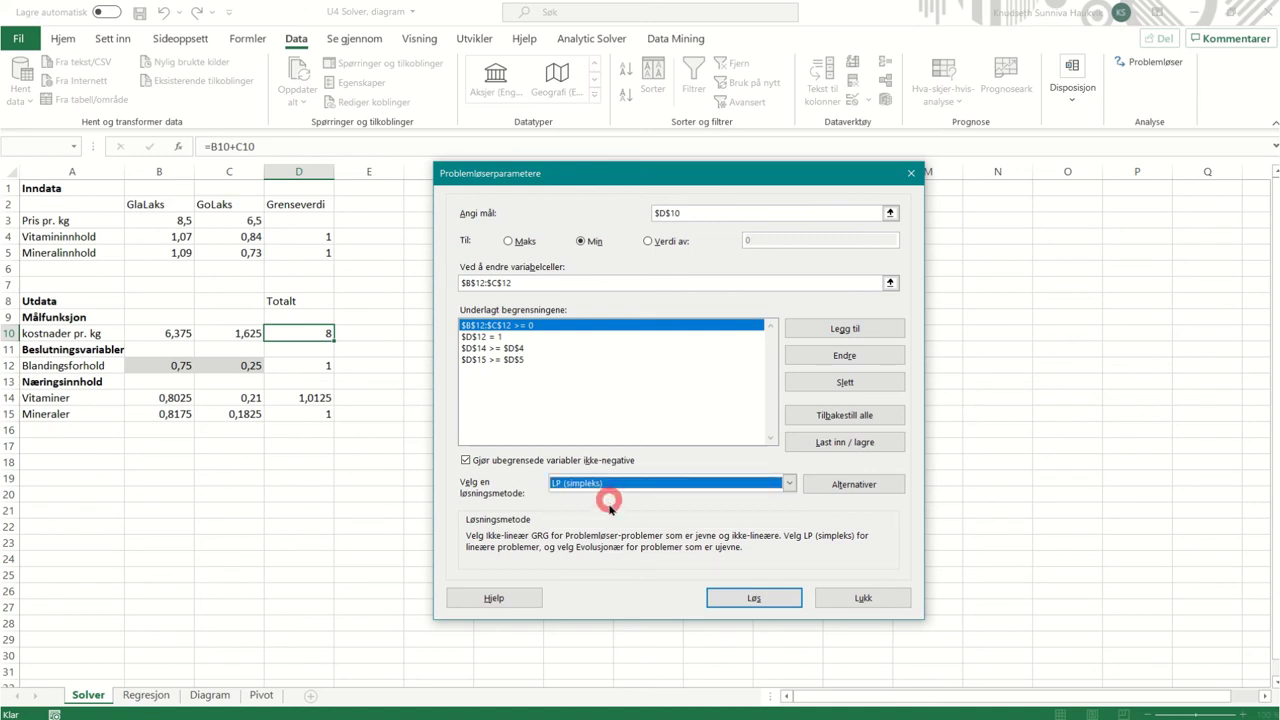
pyautogui.click(718, 597)
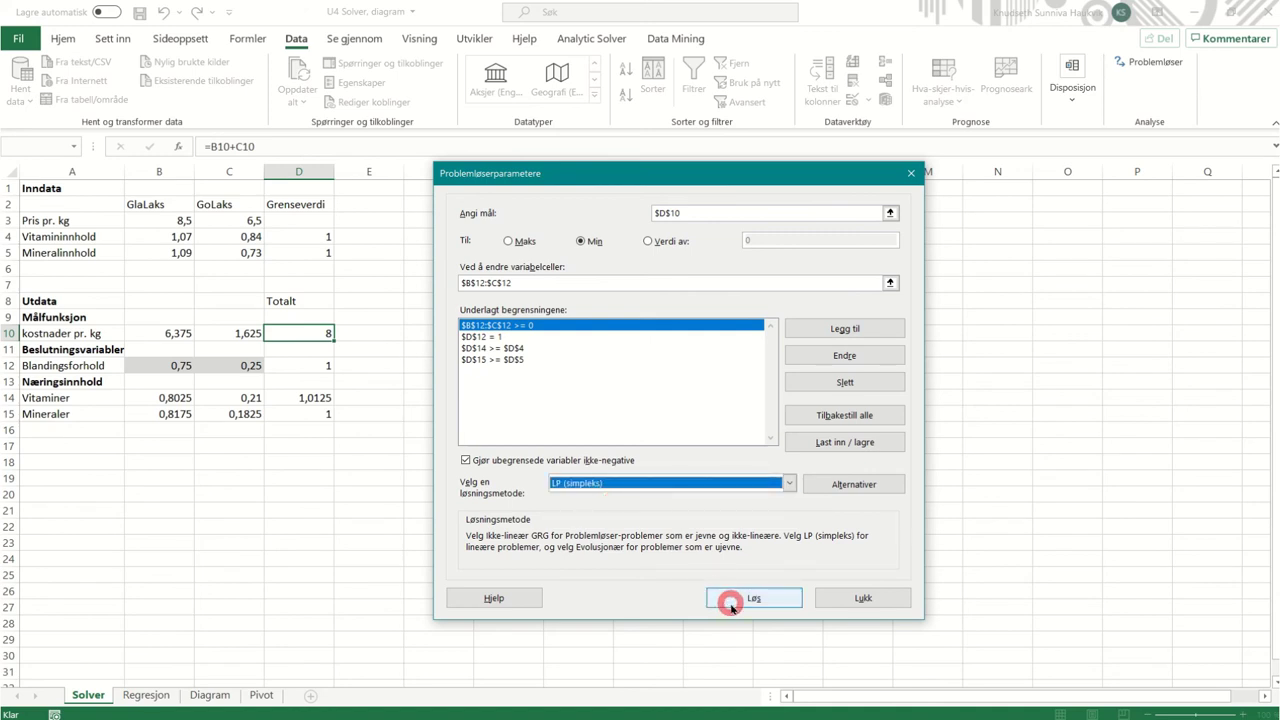
pyautogui.click(731, 600)
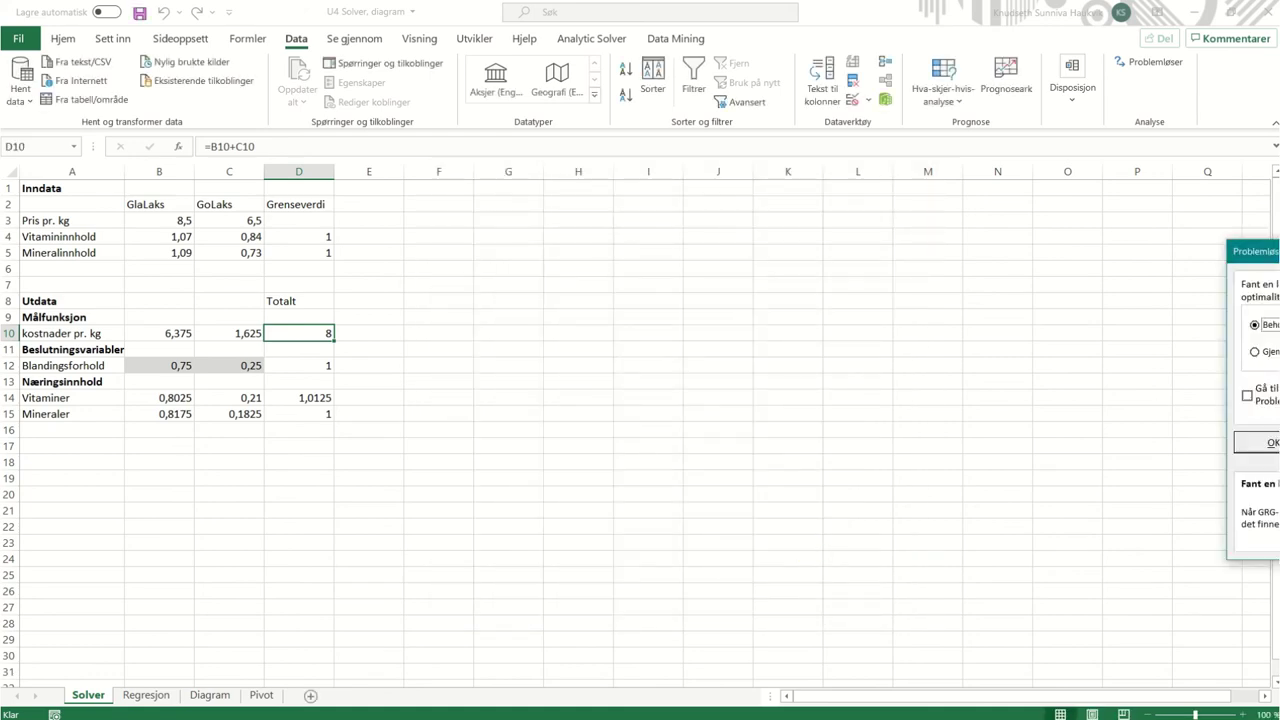
# Step: Keep the solver solution and generate the Svar report on its own sheet
pyautogui.moveTo(1278, 229); pyautogui.dragTo(820, 227)
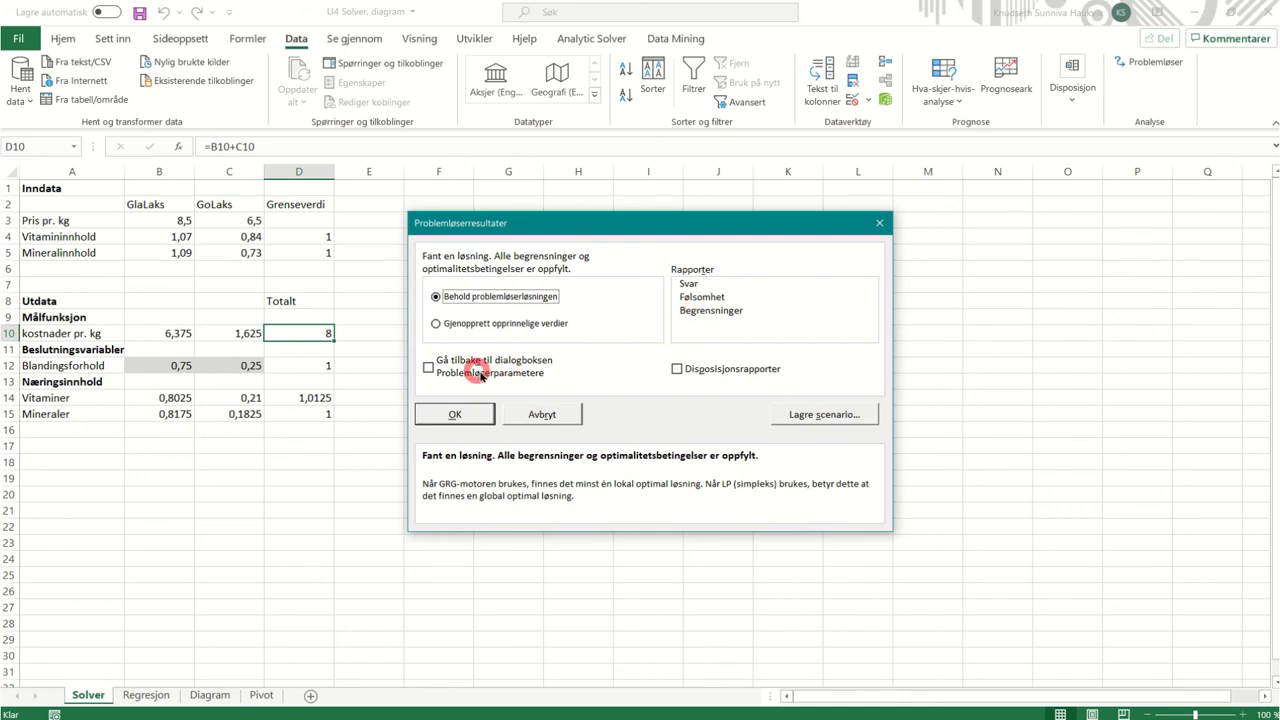
pyautogui.click(687, 284)
pyautogui.click(687, 285)
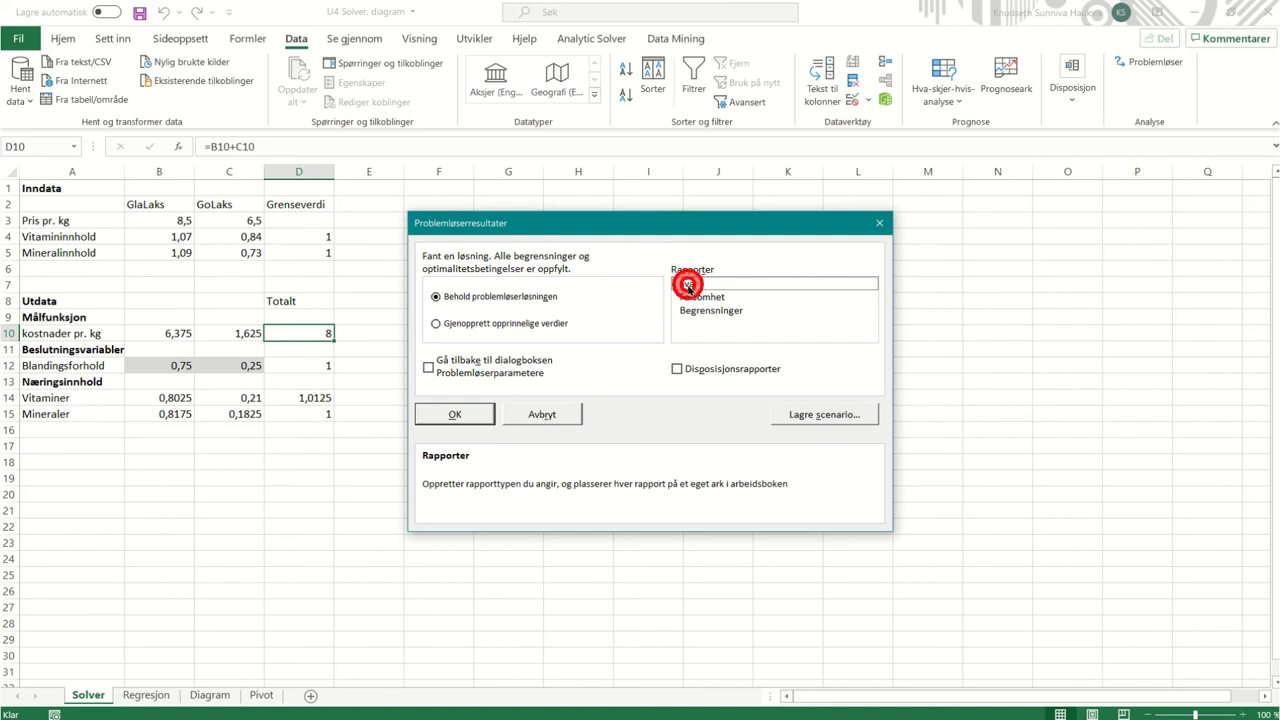
pyautogui.click(687, 285)
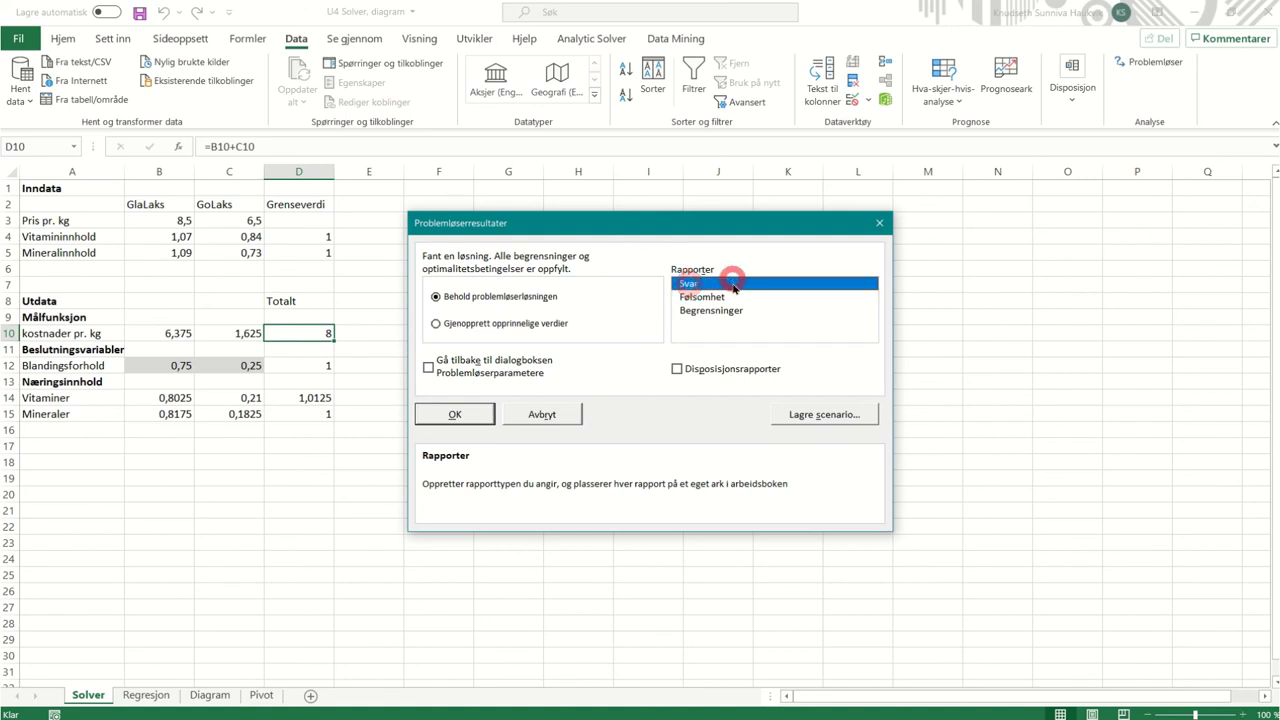
pyautogui.click(471, 416)
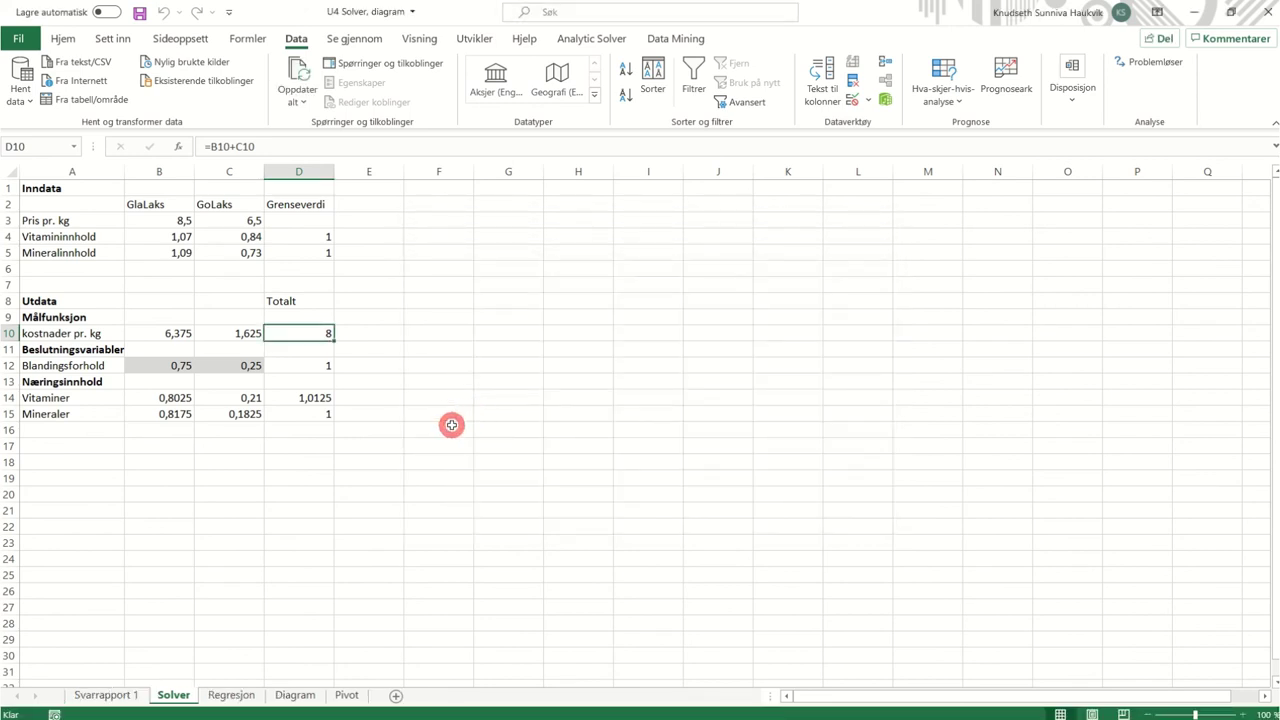
# Step: Review the target cell, variable cells and constraints on the Svarrapport 1 sheet, and return to the Solver sheet
pyautogui.click(124, 695)
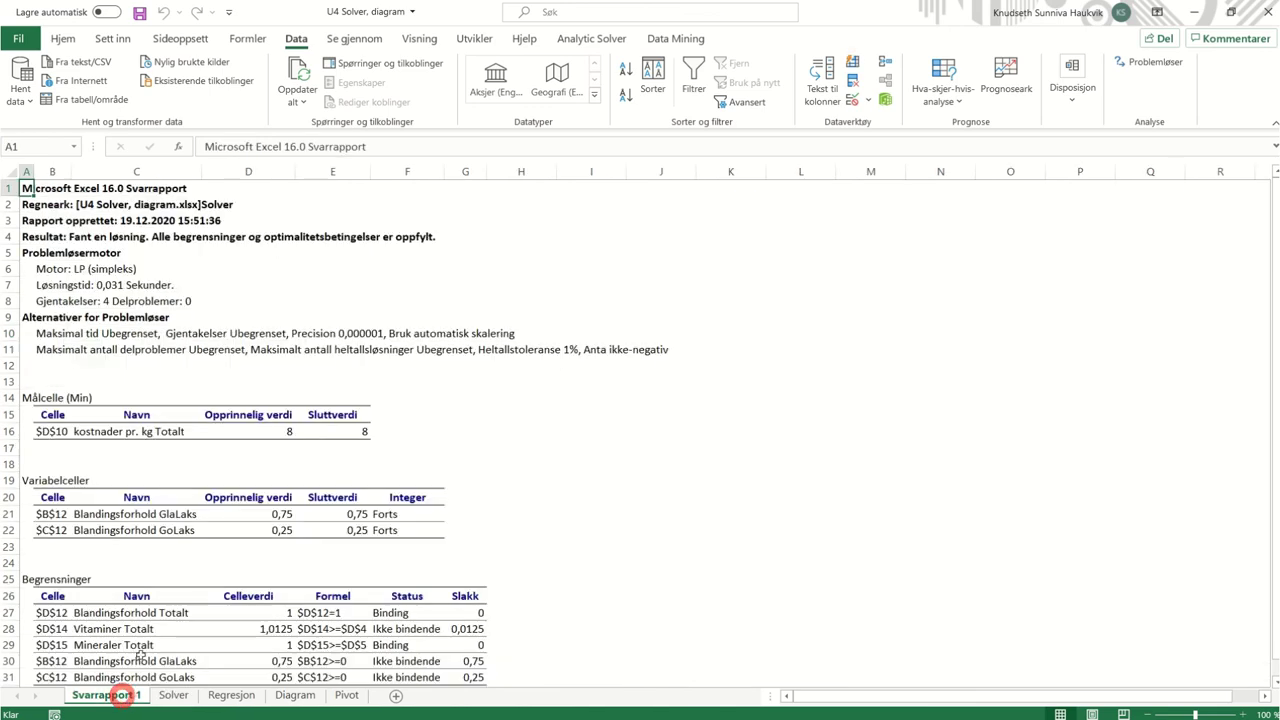
pyautogui.scroll(-1, 138, 273)
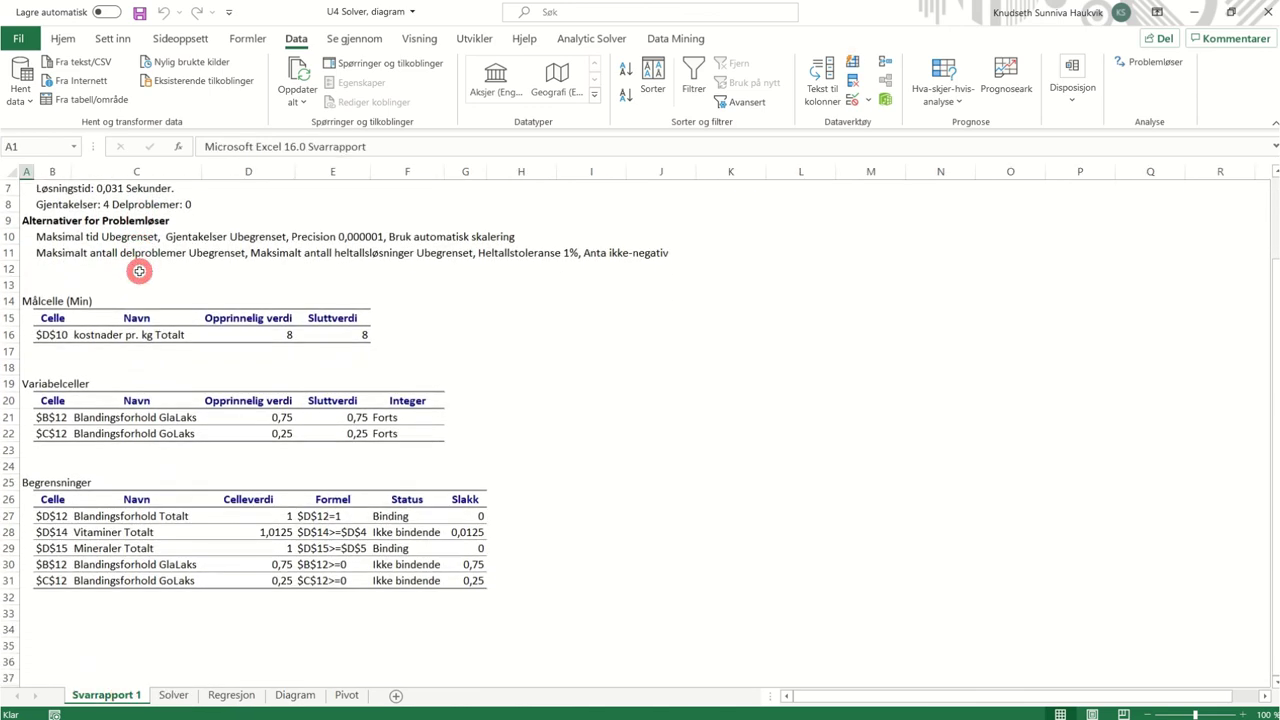
pyautogui.scroll(1, 196, 460)
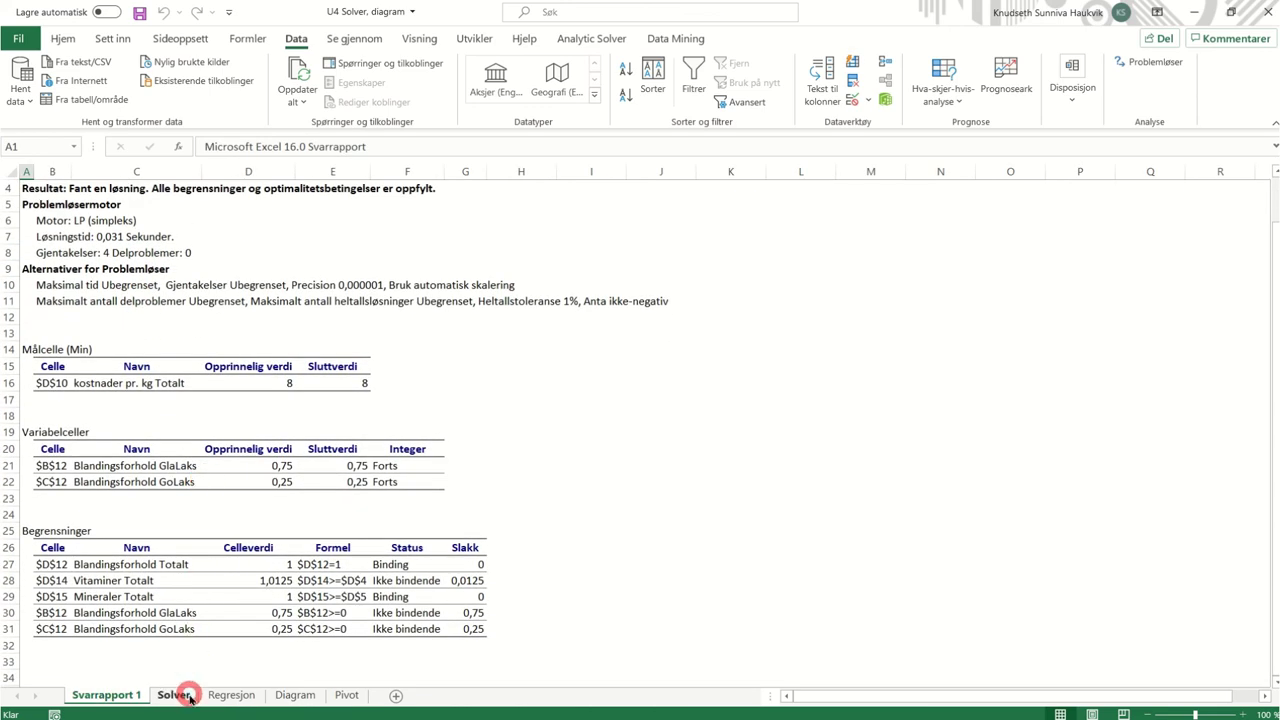
pyautogui.click(190, 697)
pyautogui.click(110, 695)
pyautogui.click(178, 694)
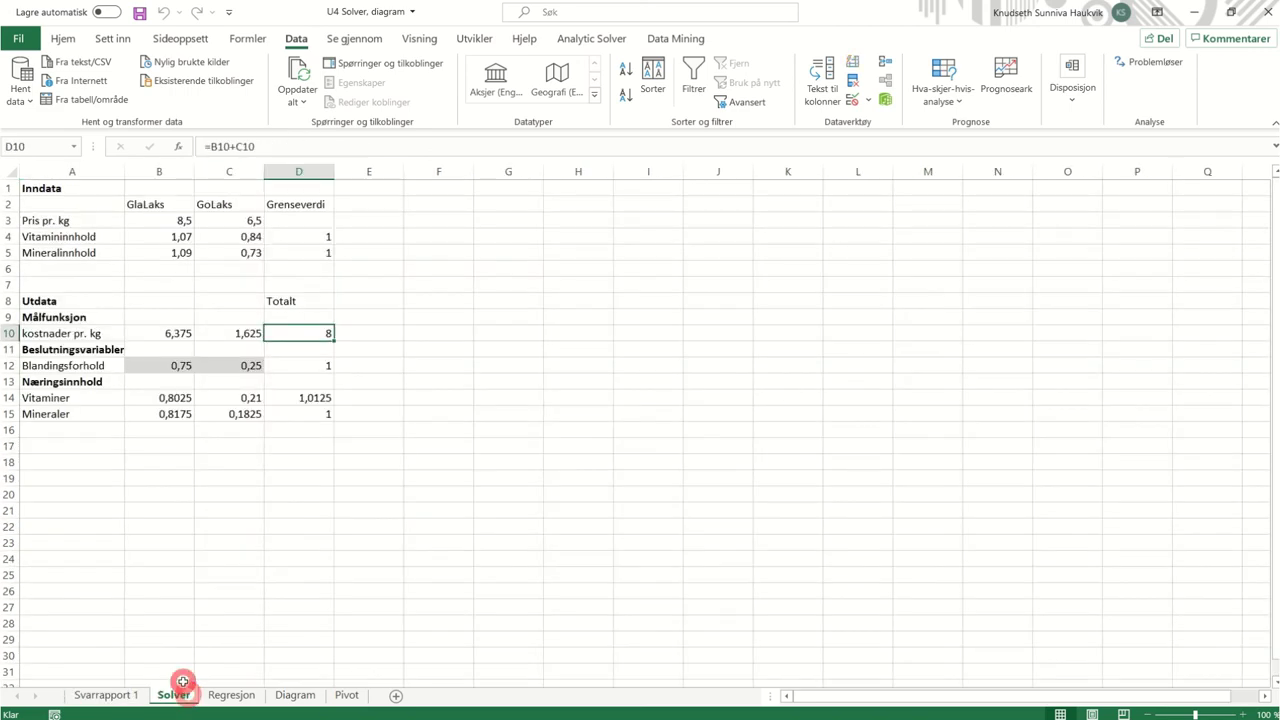